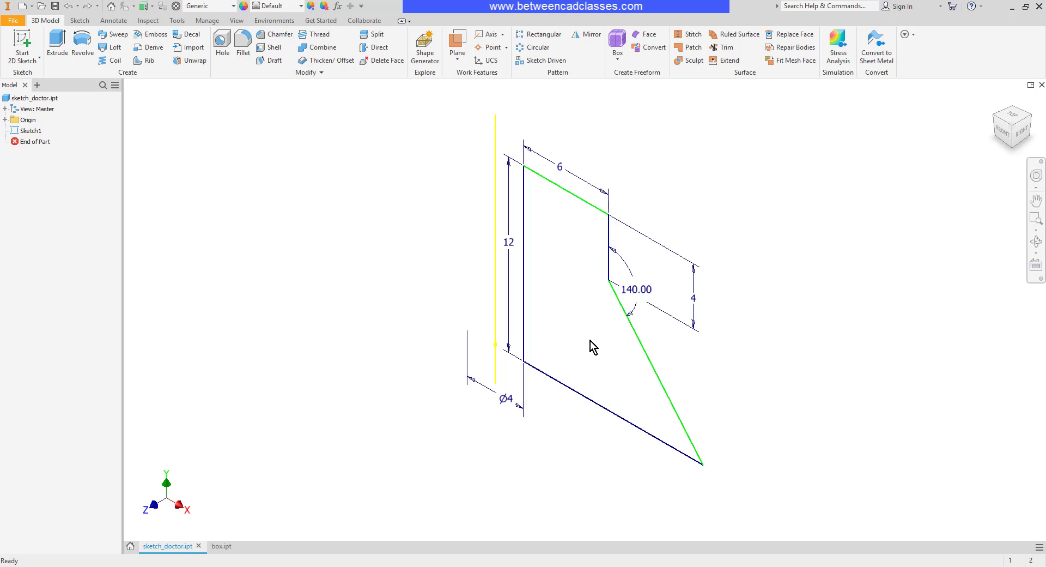
Start an Extrude feature so the Extrusion panel waits for a profile at 10 mm
left_click(55, 47)
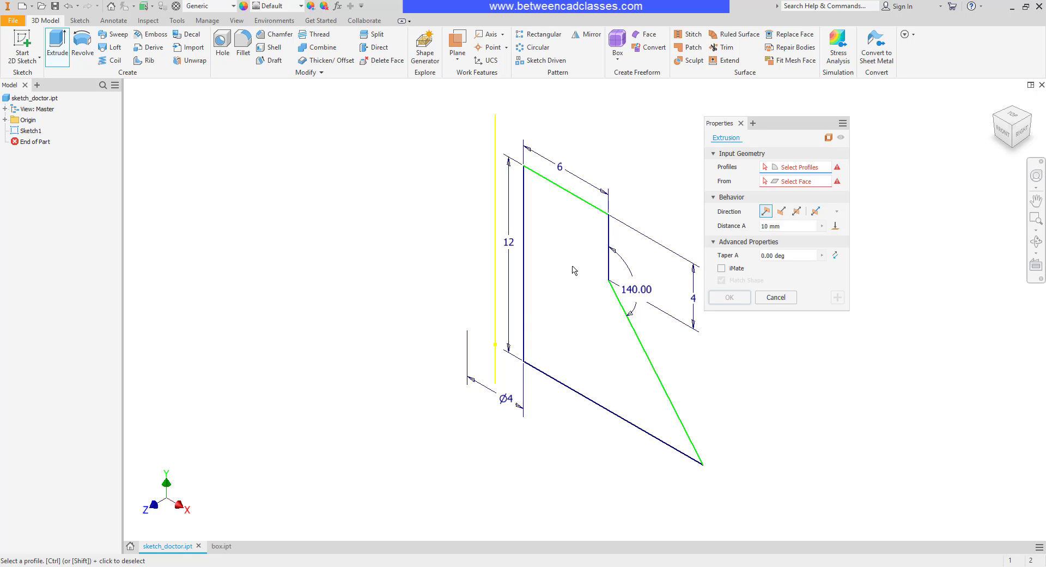
Preview a 10 mm extrusion of the sketch profile, then cancel it and return to the home view
left_click(581, 201)
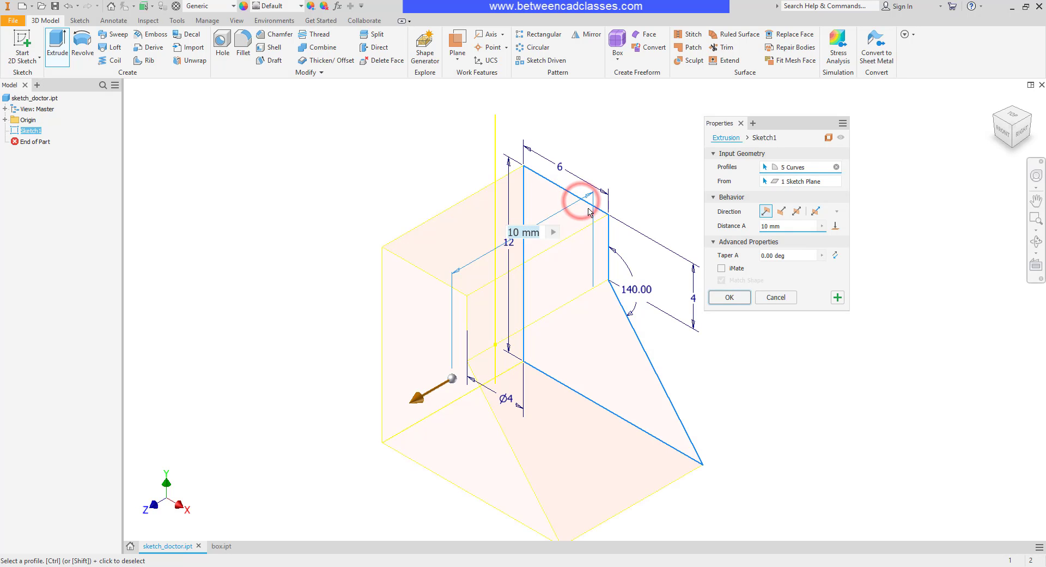
middle_click_drag(614, 345, 640, 331, "shift")
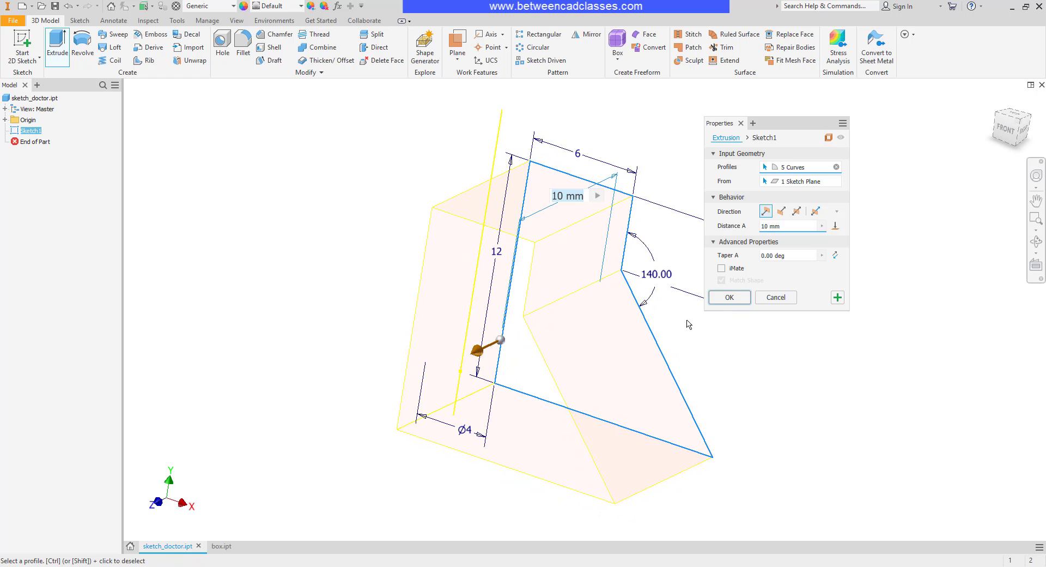
key("Escape")
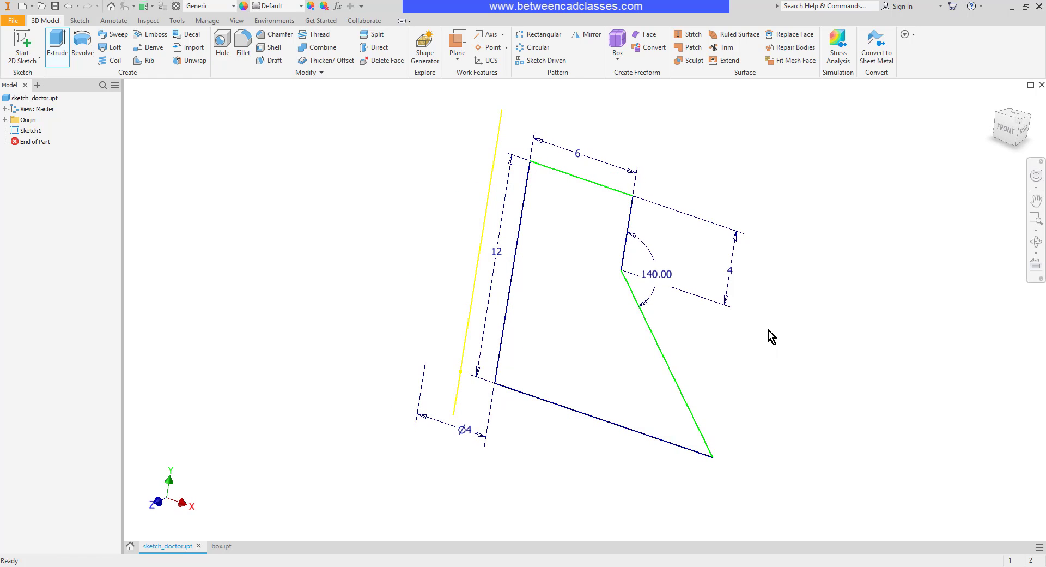
left_click(996, 100)
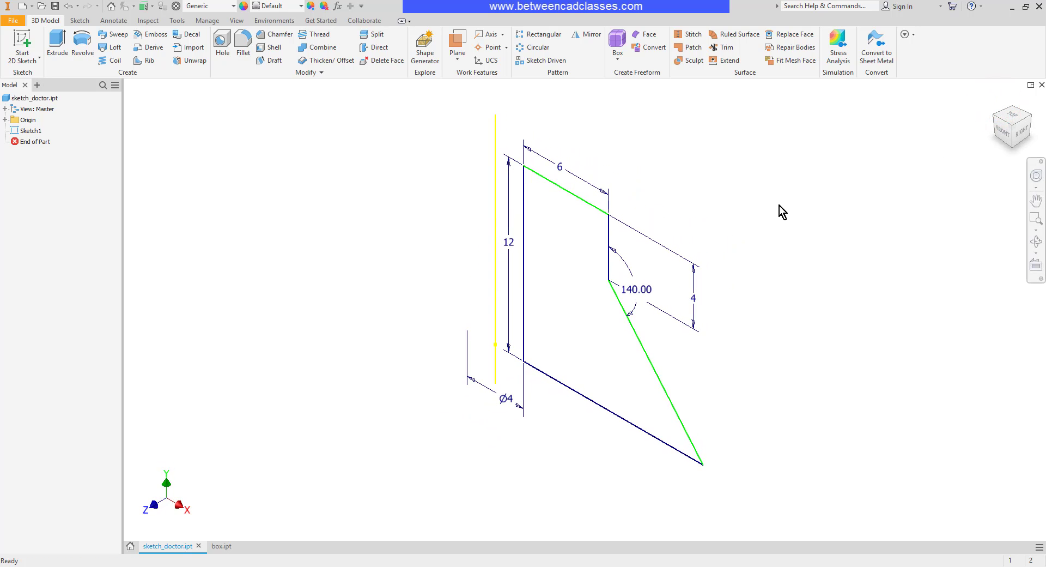
Restart Extrude with solid output, which flags the sketch as having no valid closed loops
left_click(59, 50)
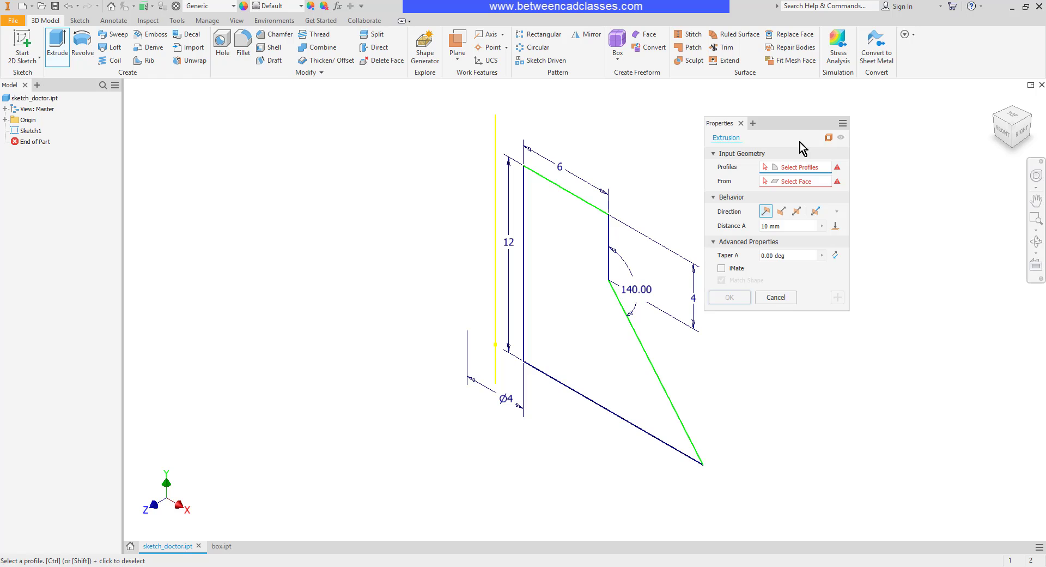
left_click(828, 139)
Examine the profile problems in Sketch Doctor and pick Diagnose Sketch as the treatment
left_click(816, 138)
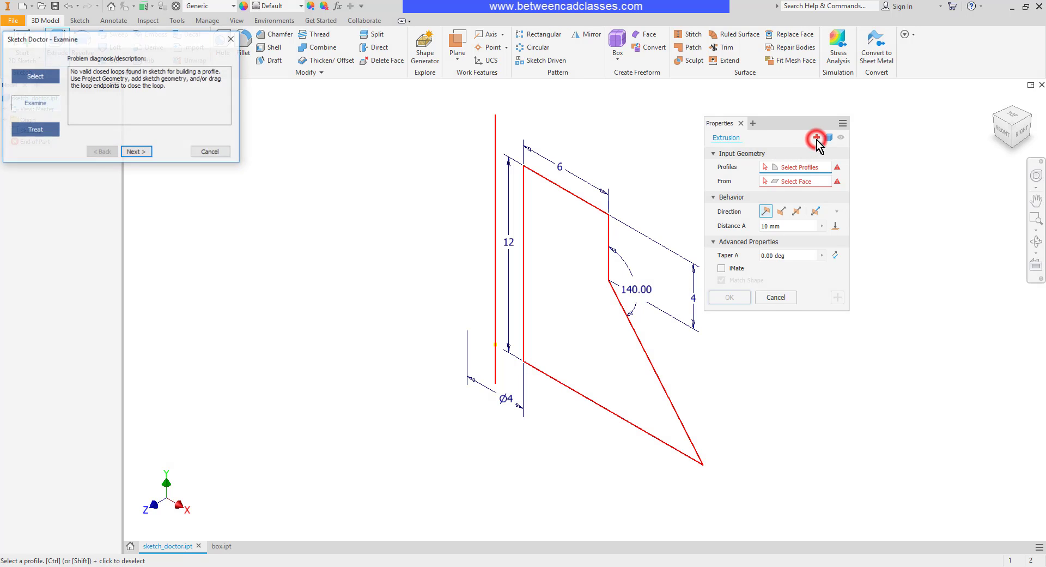
mouse_move(141, 37)
left_mouse_down()
mouse_move(174, 41)
mouse_move(369, 126)
left_mouse_up()
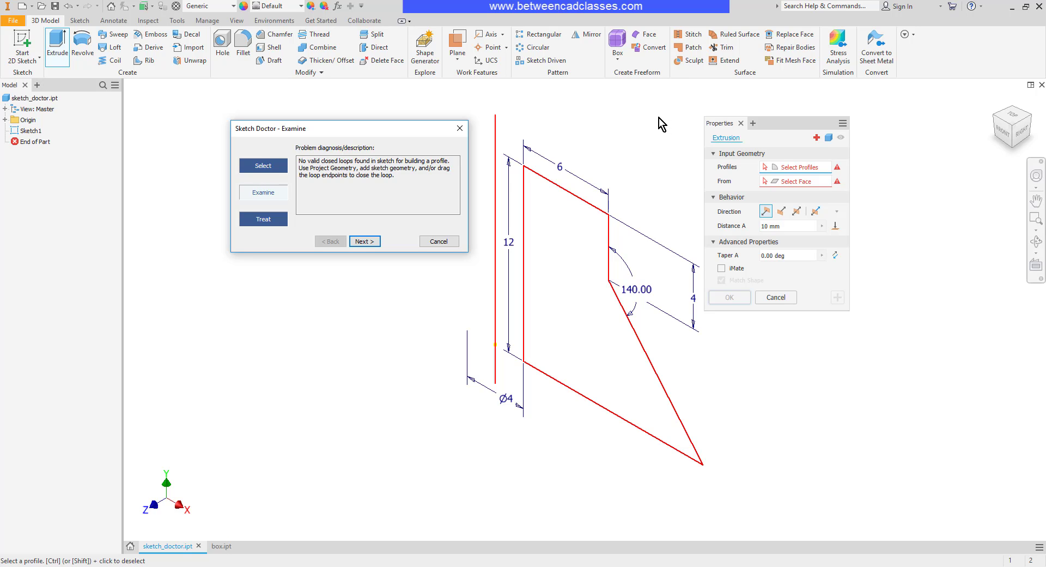
left_click(364, 241)
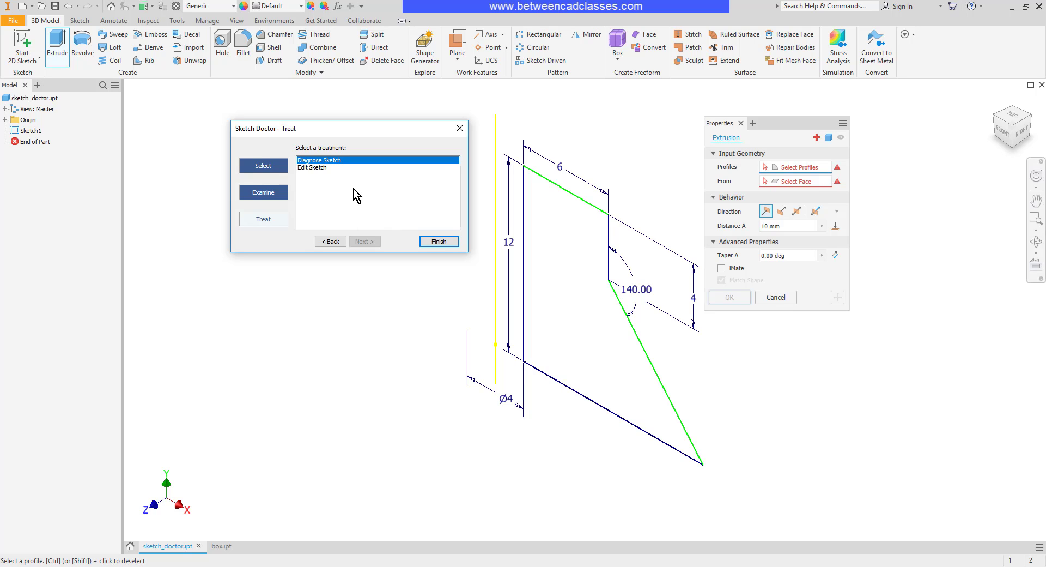
left_click(312, 169)
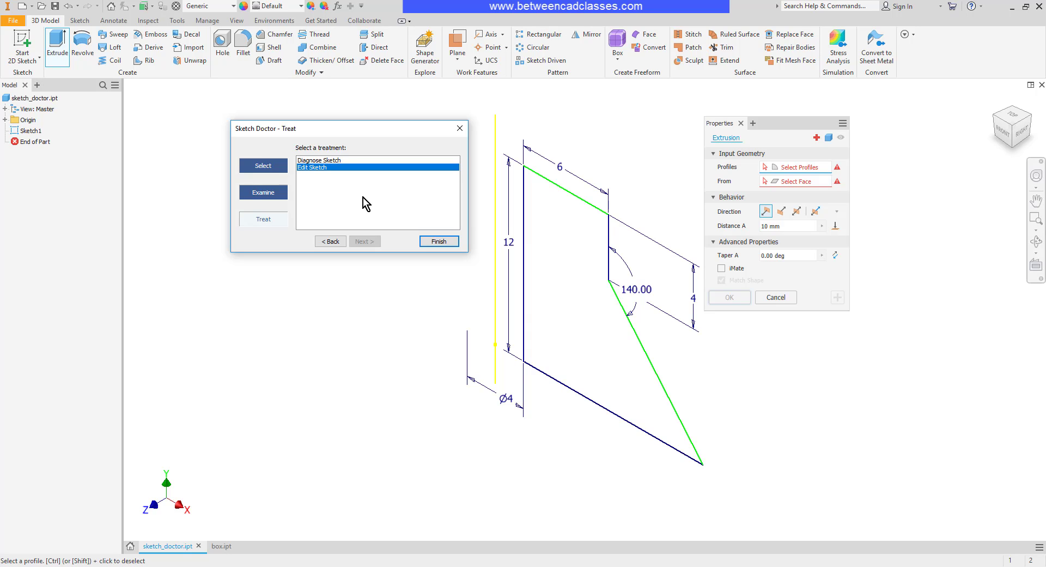
left_click(325, 161)
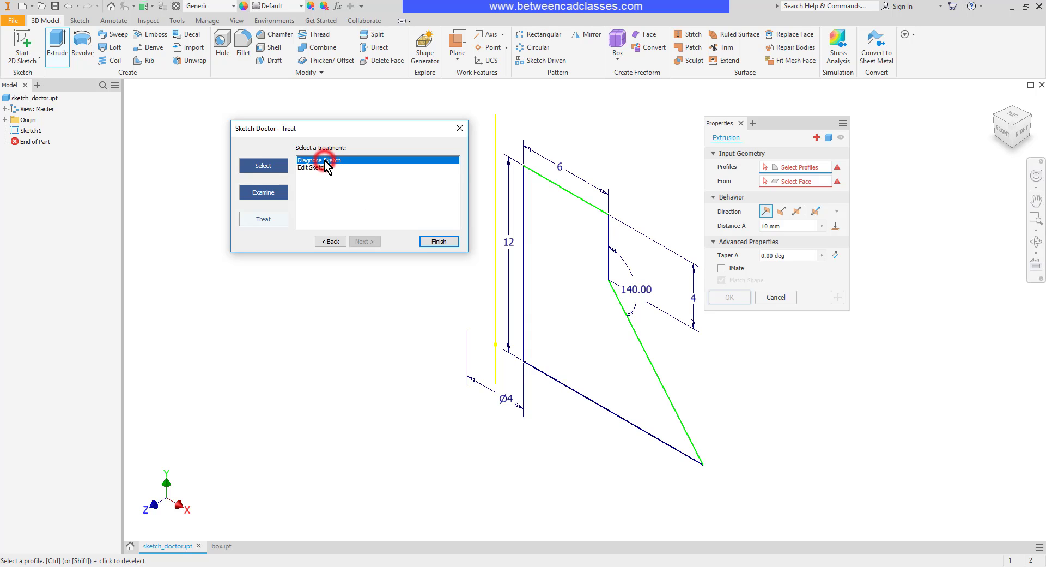
Run Diagnose Sketch with all tests checked, revealing an open loop in Sketch1
left_click(442, 243)
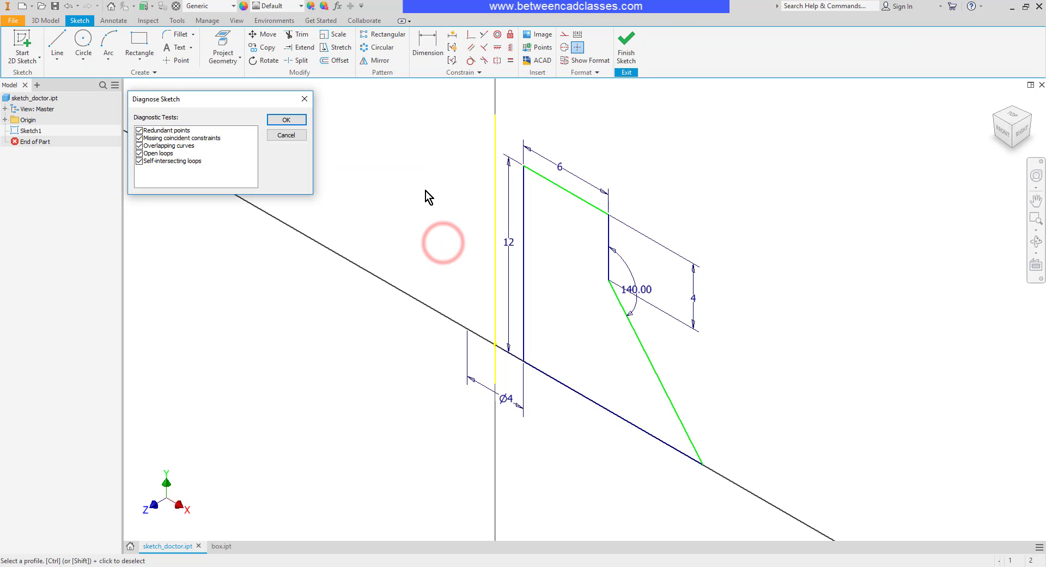
left_click_drag(237, 102, 377, 149)
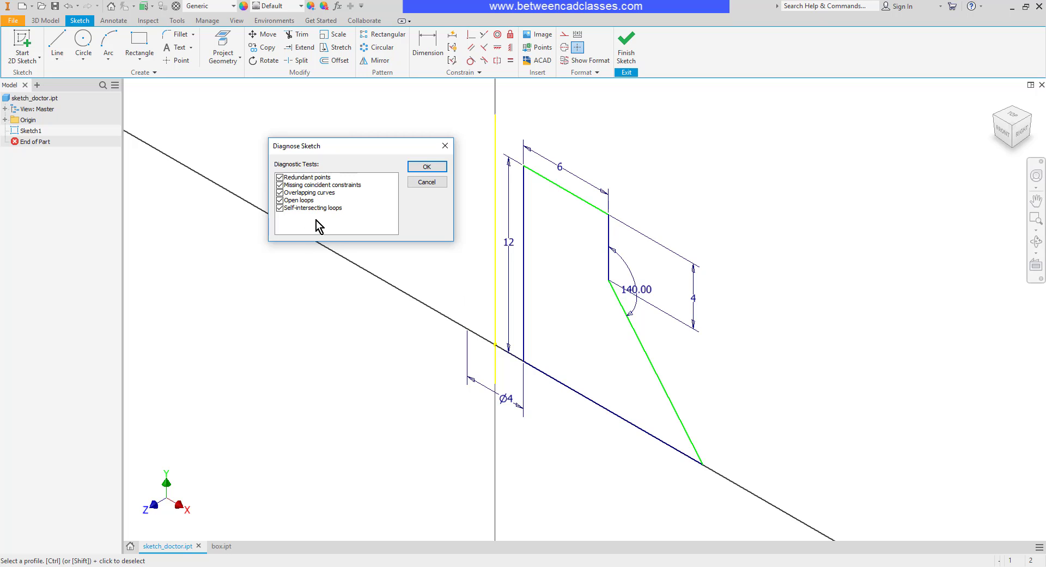
left_click(430, 168)
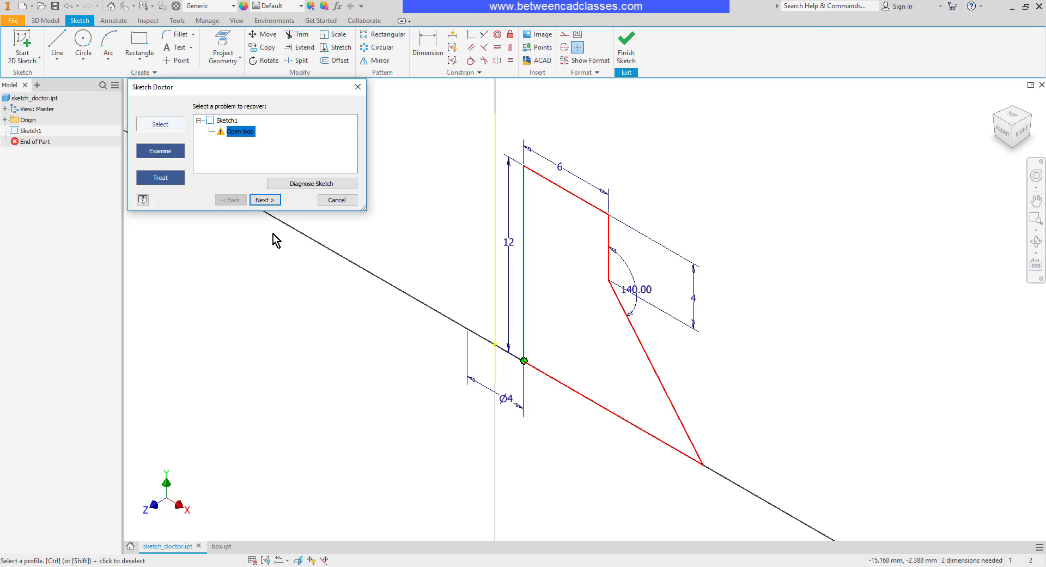
Treat the open loop with Edit Sketch and return to the sketch environment
left_click(264, 201)
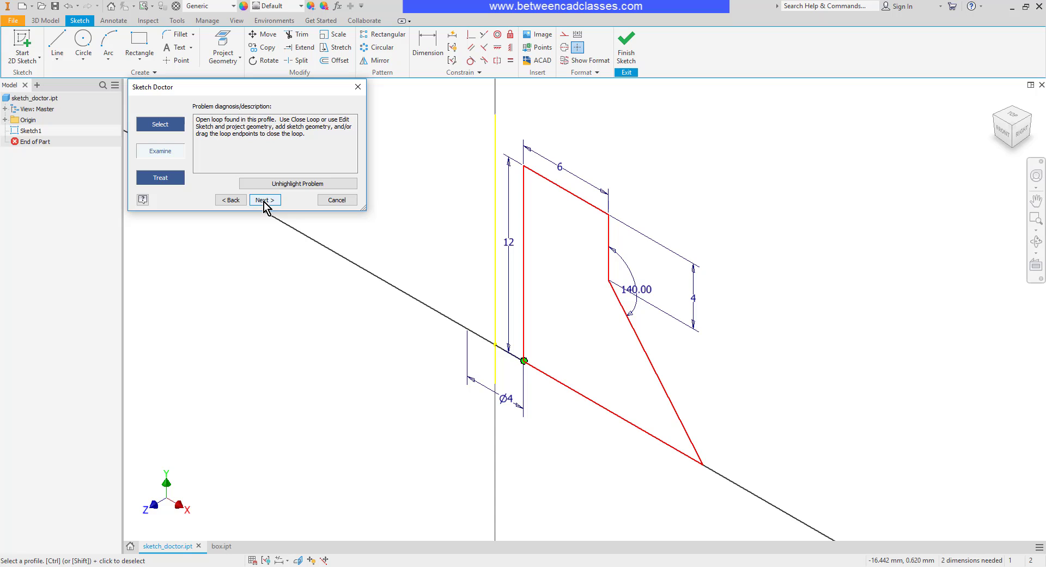
left_click(265, 200)
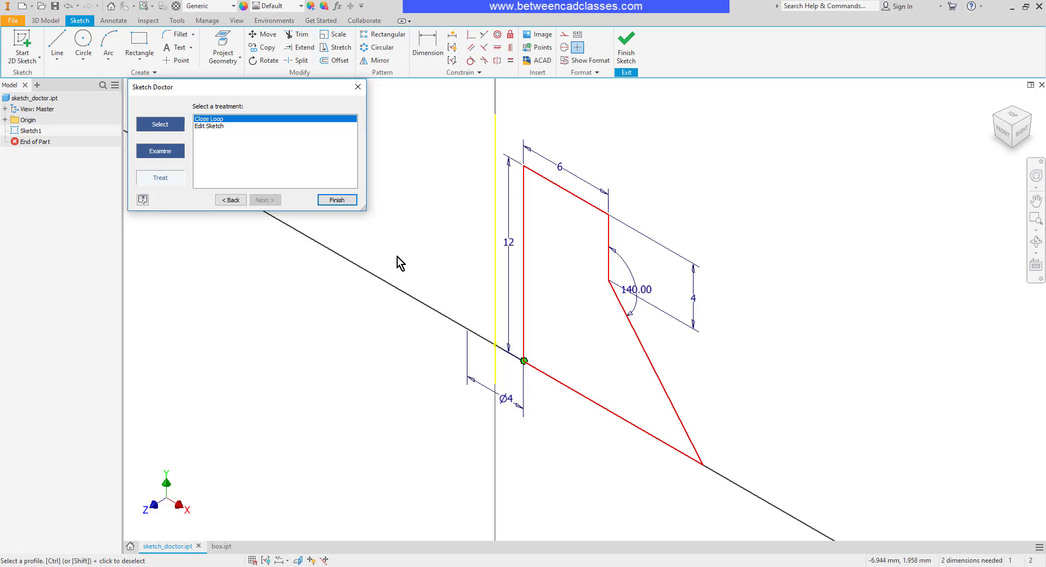
left_click(207, 126)
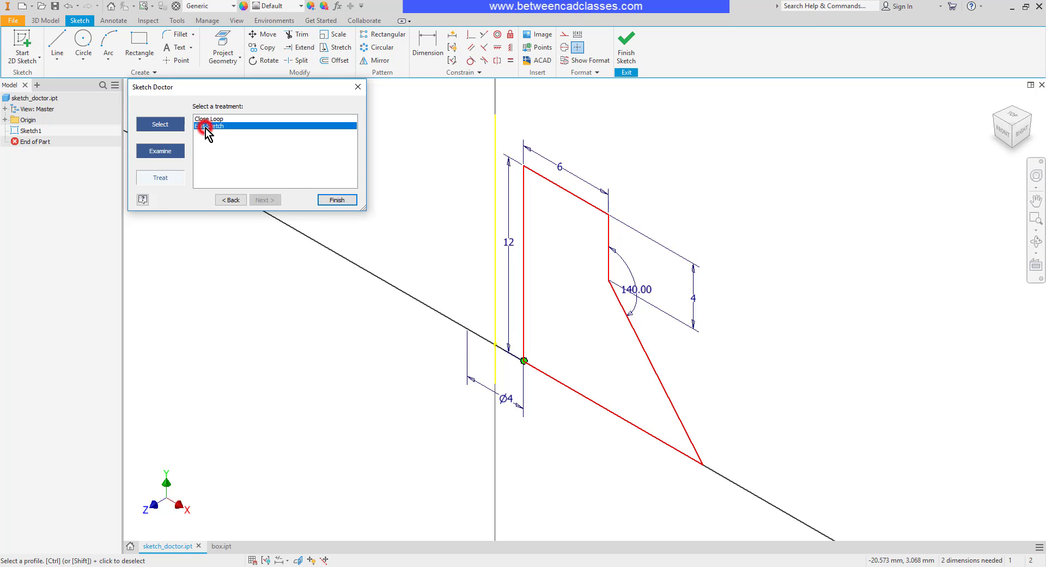
left_click(335, 201)
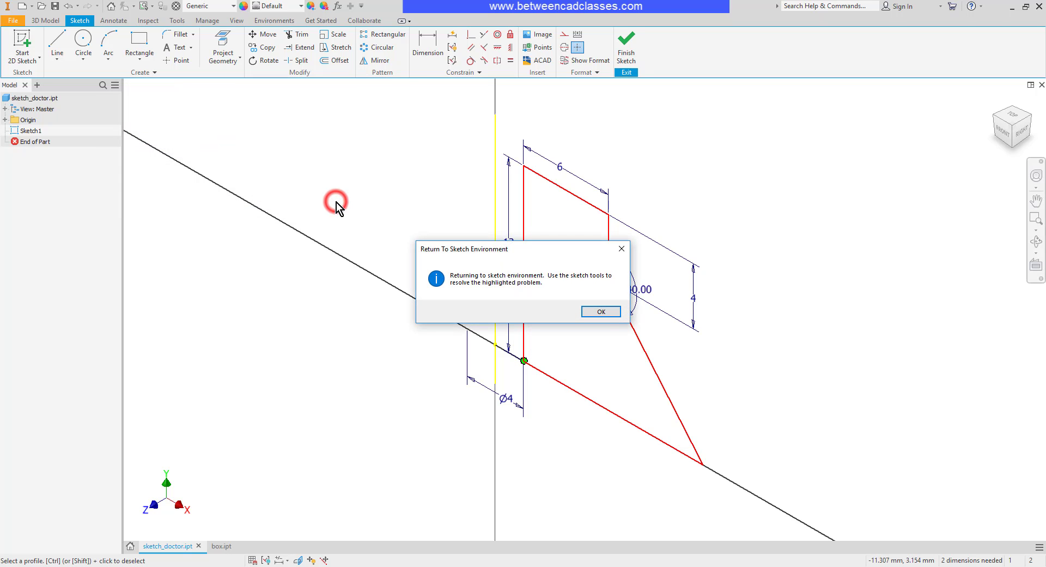
left_click(606, 311)
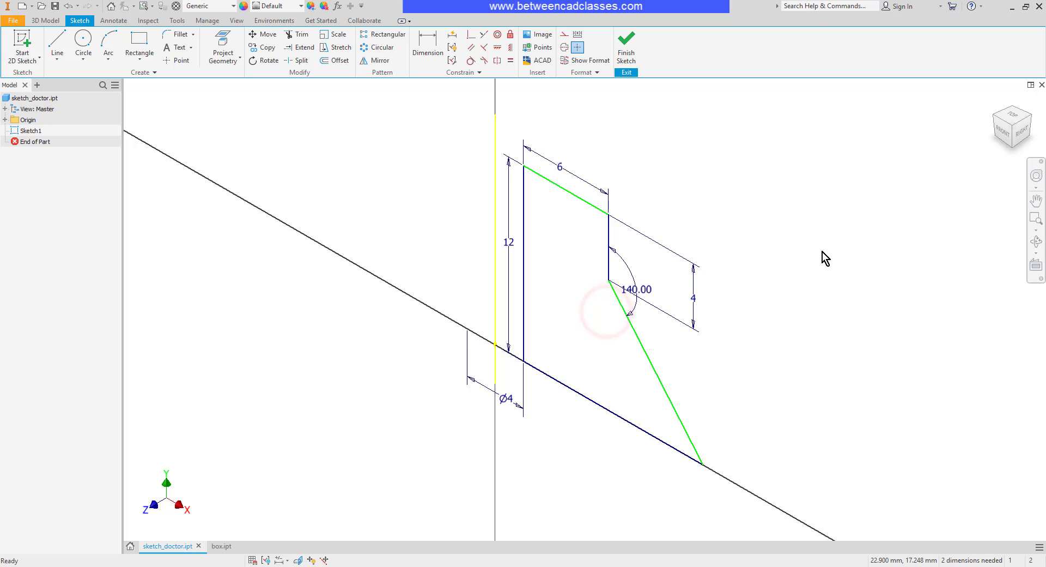
Zoom to a front view and drag the vertical line's lower end up to expose the gap
left_click_drag(1004, 131, 996, 145)
scroll(507, 414, "up", 4)
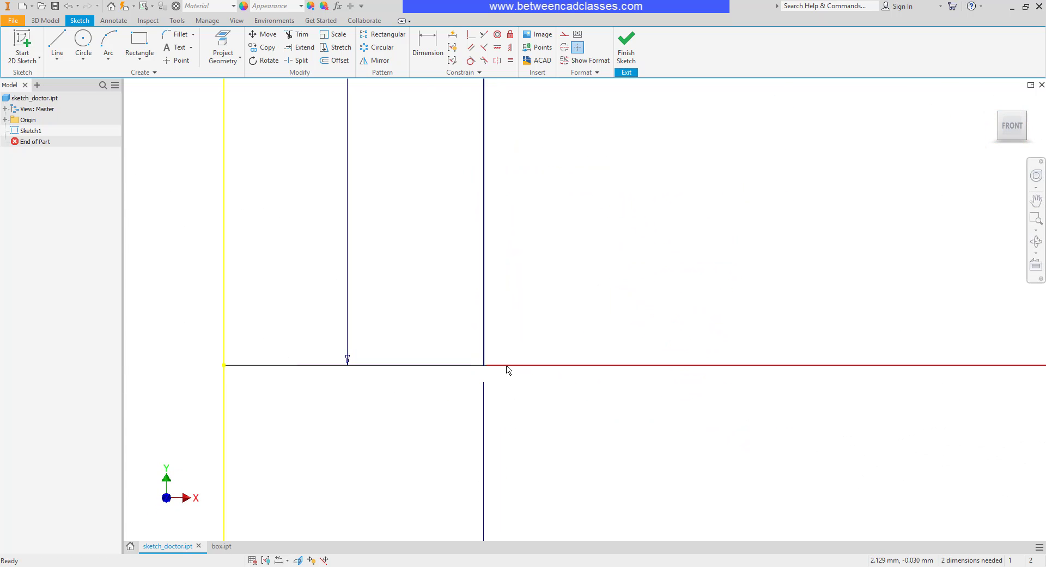
left_click(532, 365)
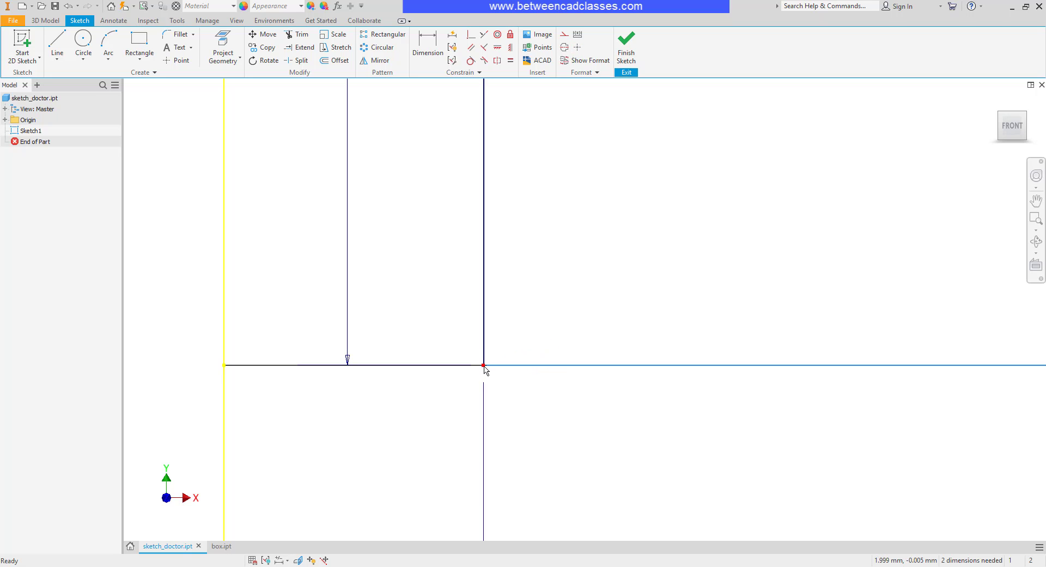
left_click(486, 365)
left_click(551, 390)
left_click_drag(485, 365, 490, 329)
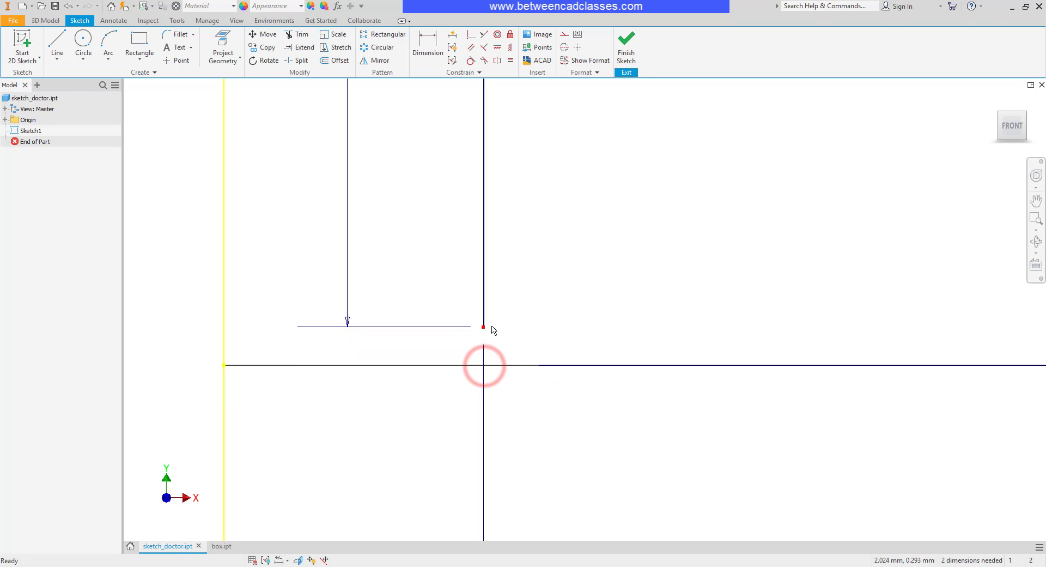
left_click(581, 308)
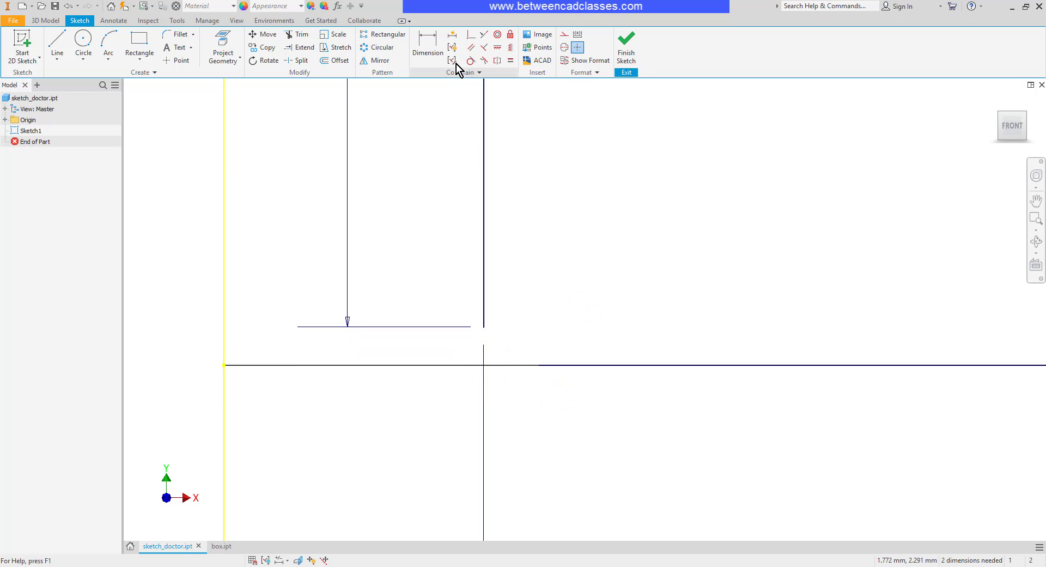
Make the vertical line's lower endpoint coincident with the horizontal line and finish the sketch
left_click(471, 34)
left_click(483, 327)
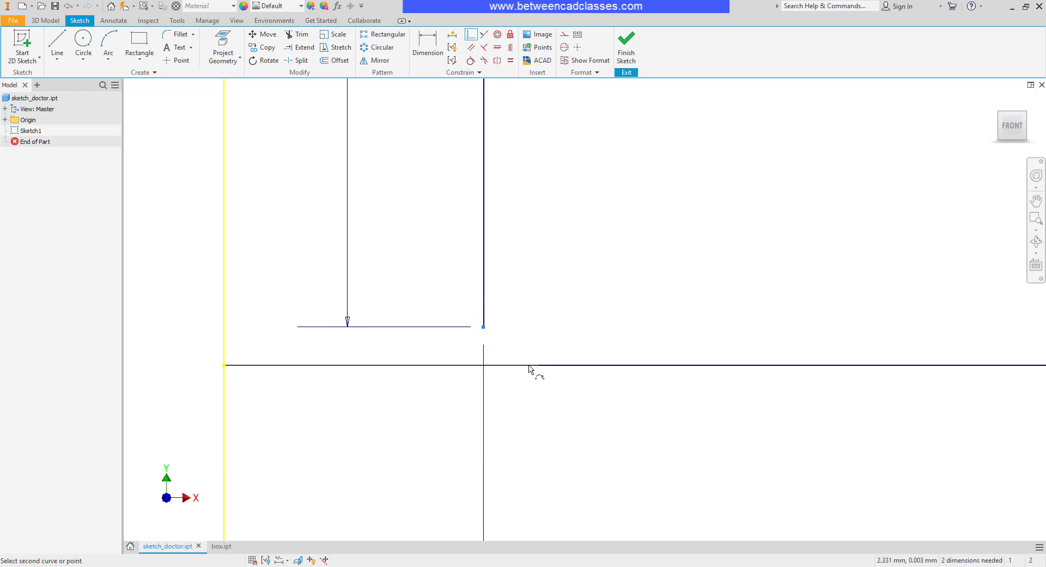
left_click(539, 366)
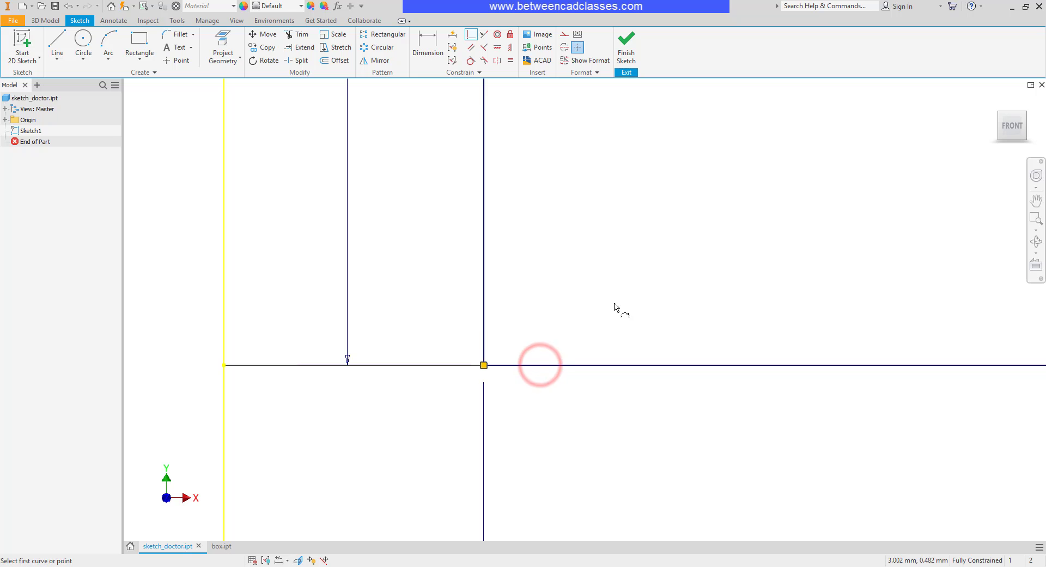
left_click(626, 45)
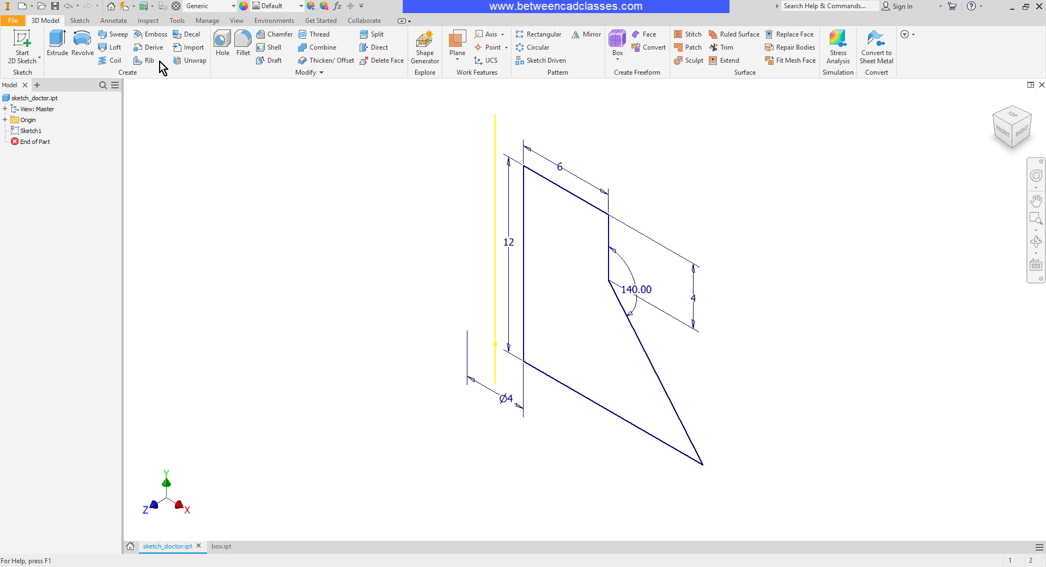
Revolve the profile a full 360° around the yellow line to create Revolution1
left_click(79, 46)
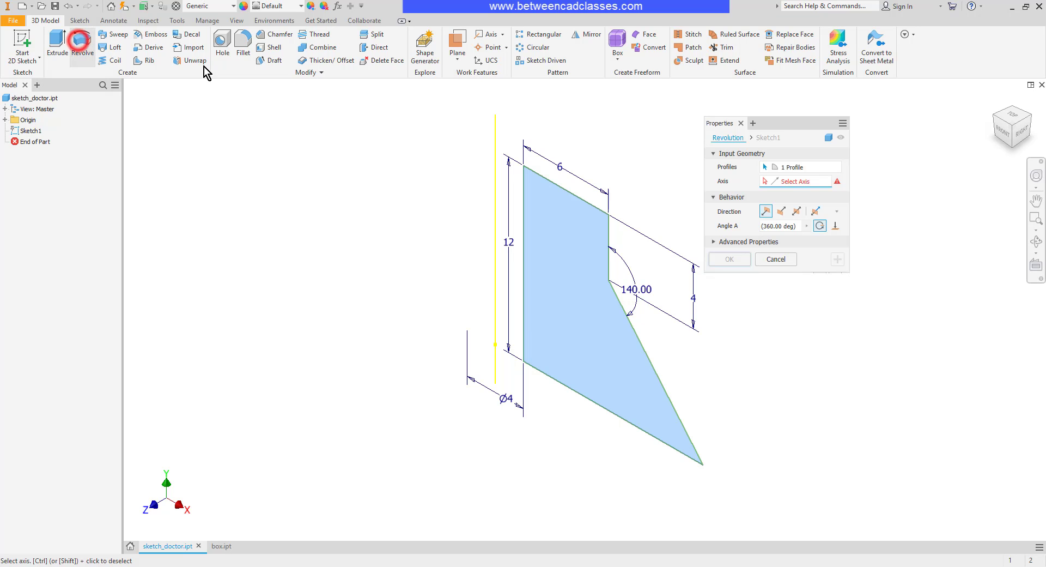
left_click(494, 139)
left_click(729, 259)
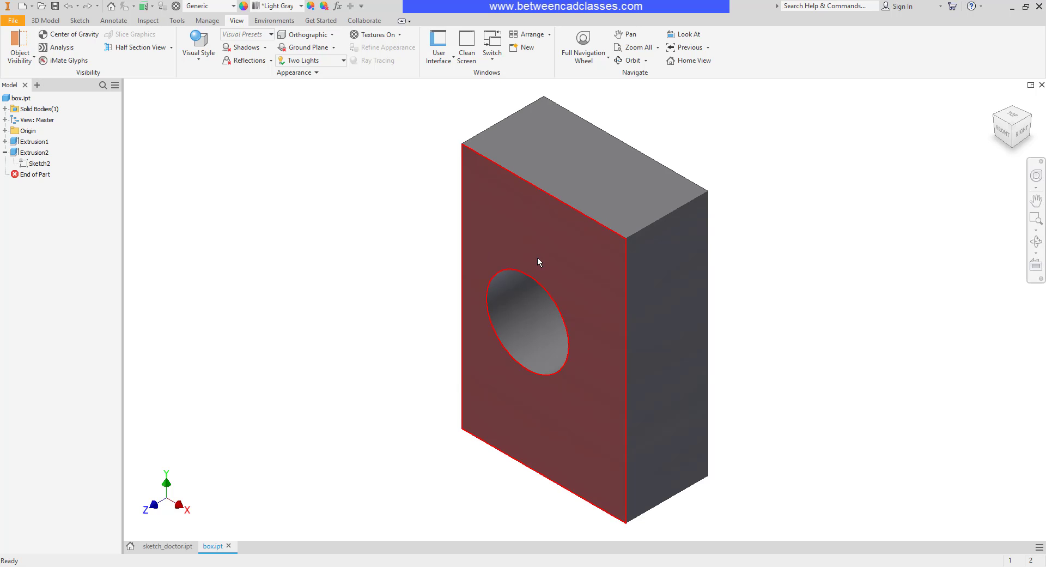
double_click(35, 155)
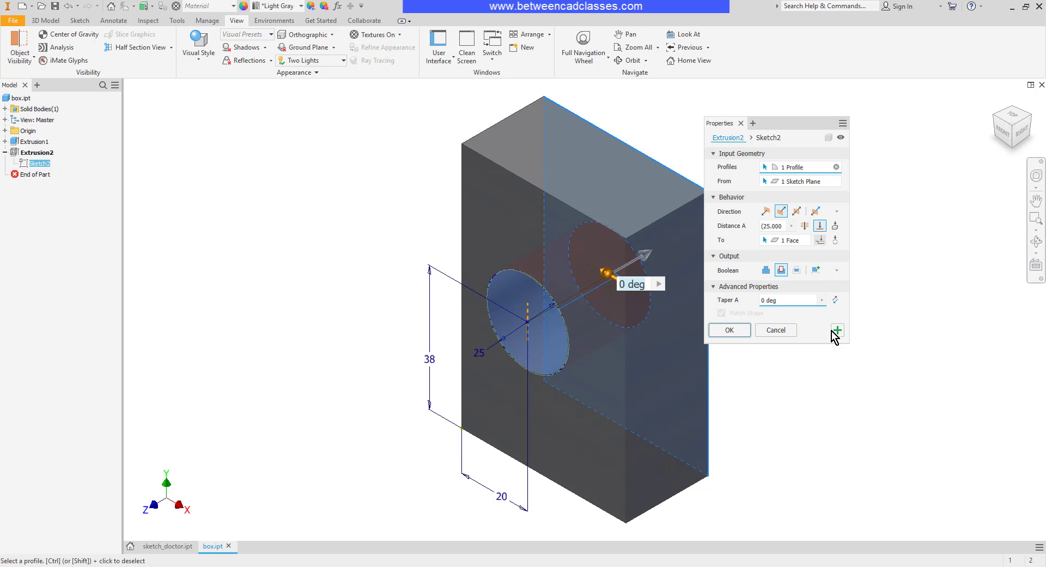
middle_click_drag(871, 361, 759, 371, "shift")
left_click_drag(835, 355, 854, 343)
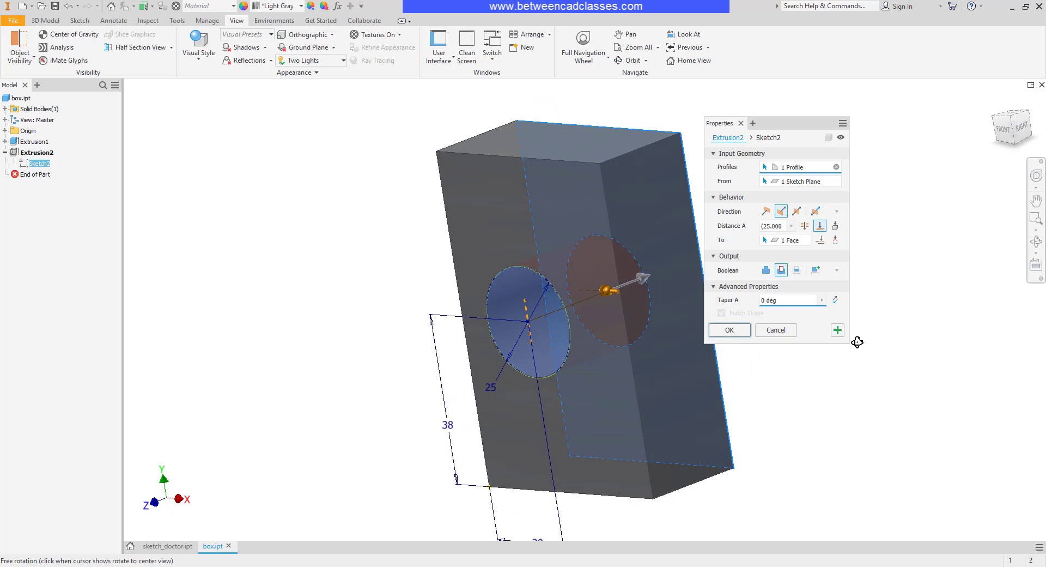
left_click(782, 327)
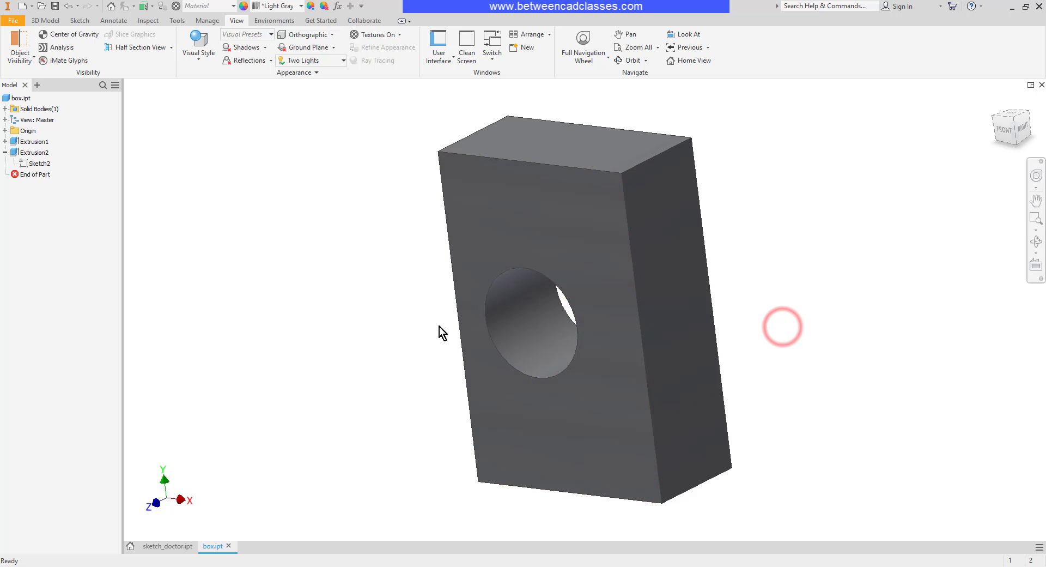
Change the Sketch2 hole diameter dimension from 25 to 50 and finish the sketch
double_click(34, 164)
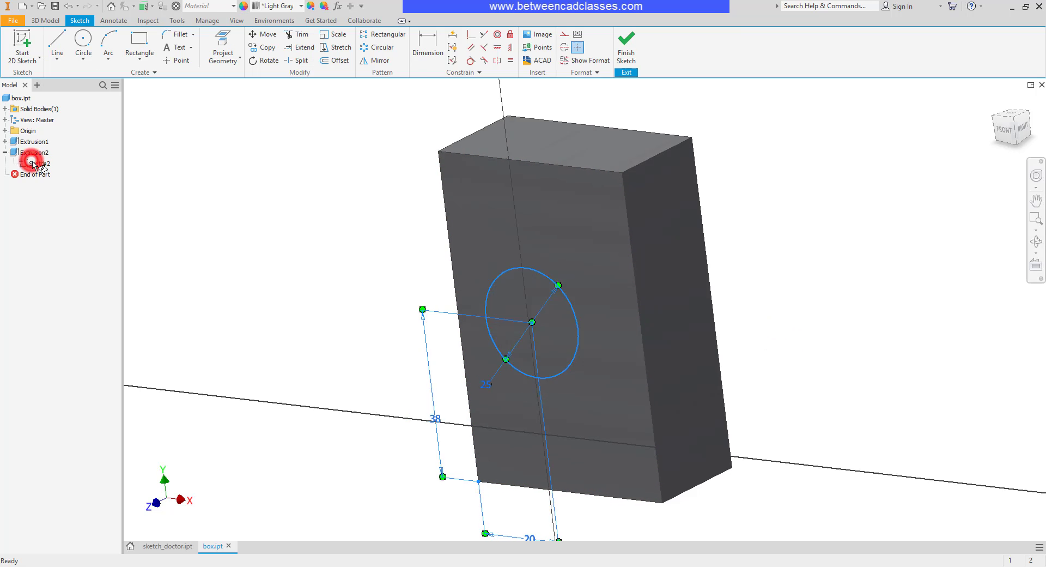
double_click(558, 294)
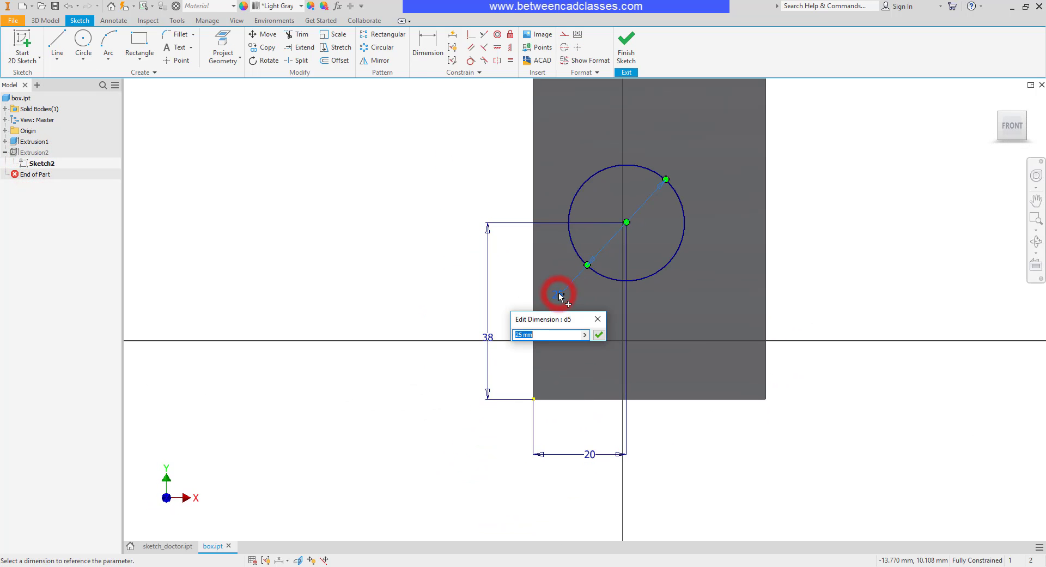
type("50")
key("Return")
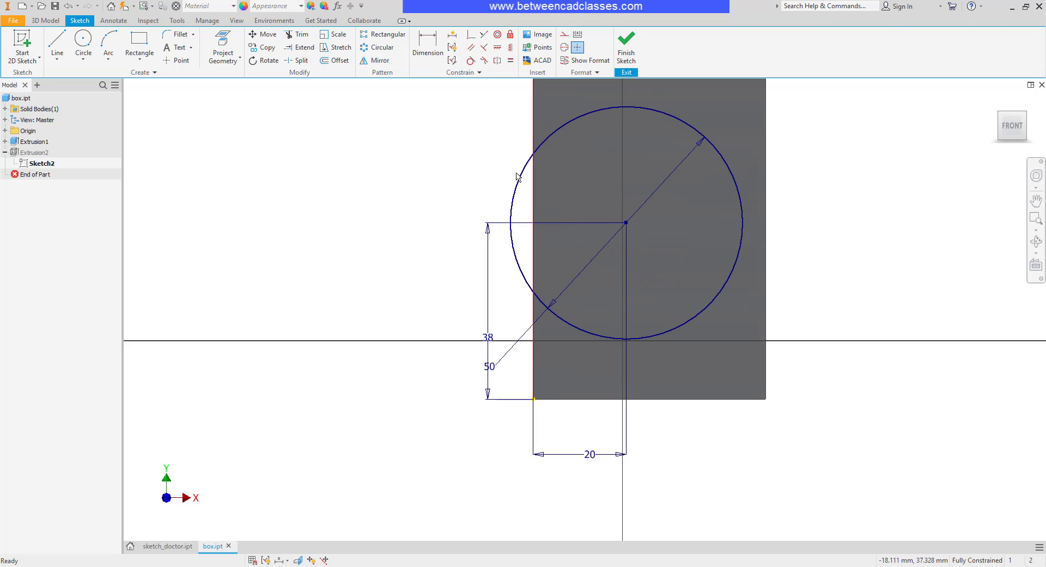
left_click(633, 48)
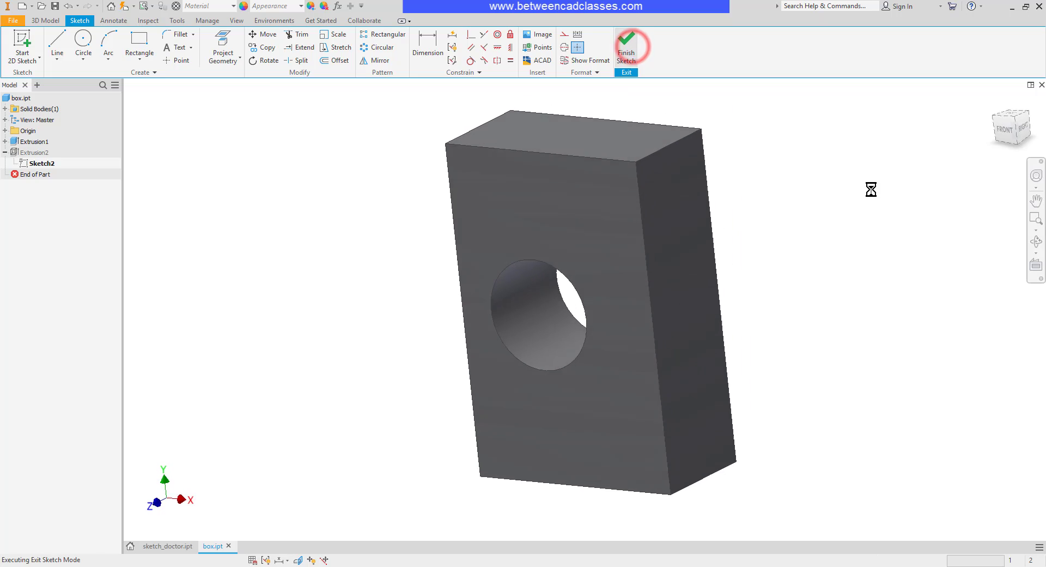
Review the Extrusion2 error details, then accept the change and launch Design Doctor recovery
mouse_move(155, 24)
left_mouse_down()
mouse_move(322, 157)
mouse_move(302, 155)
left_mouse_up()
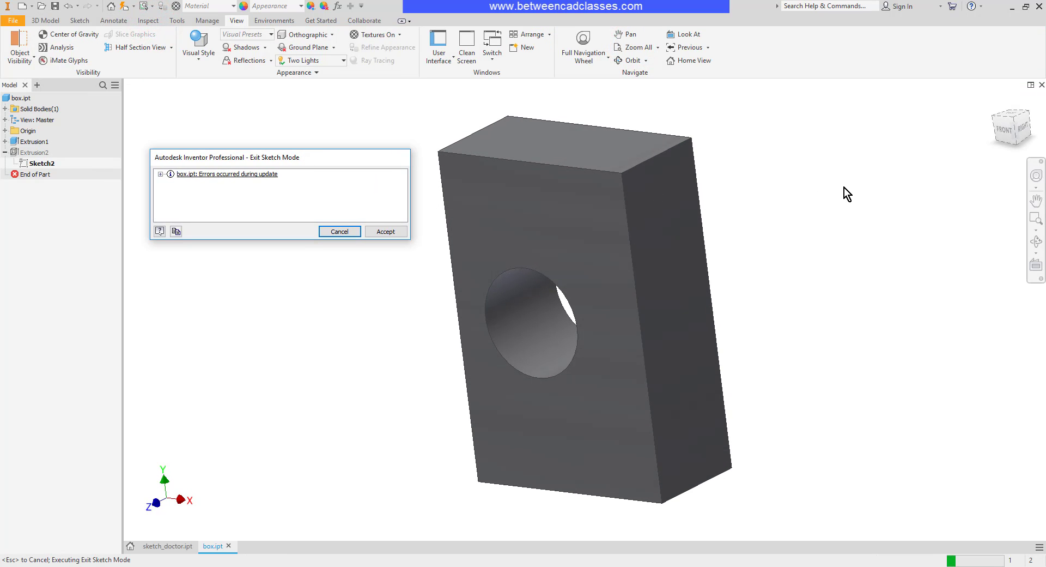
left_click(160, 174)
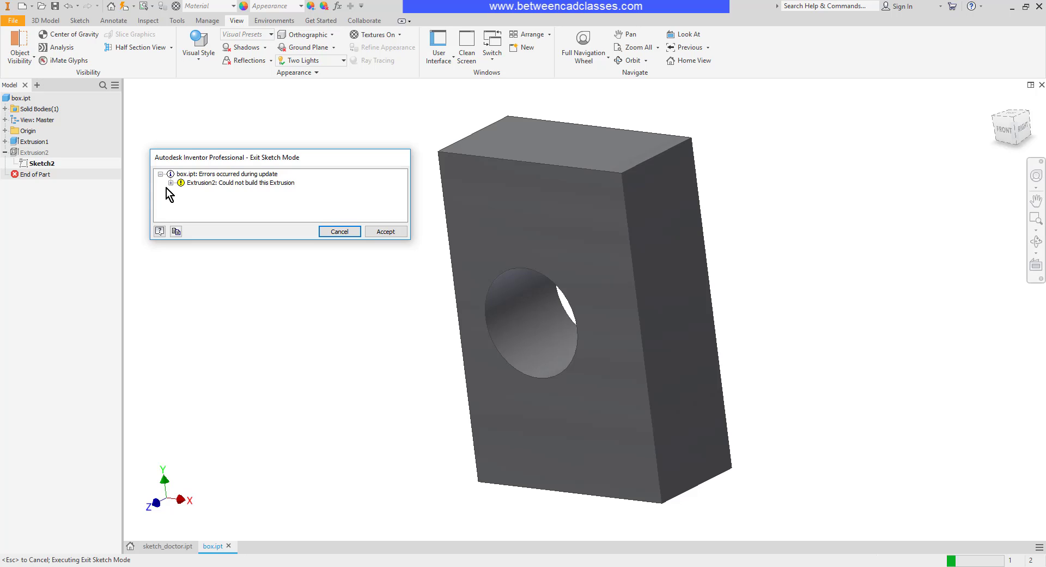
left_click(170, 182)
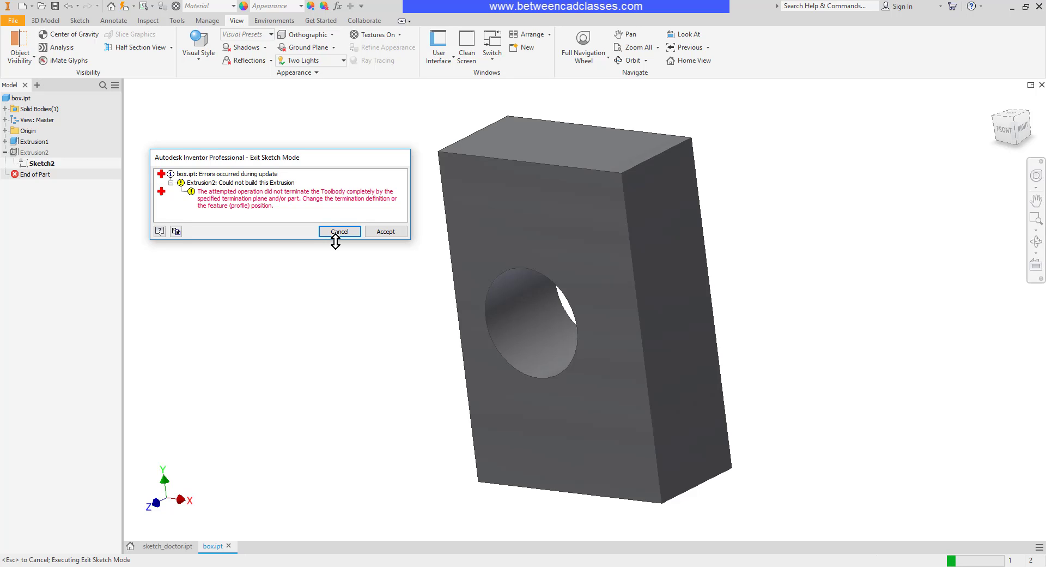
left_click(161, 192)
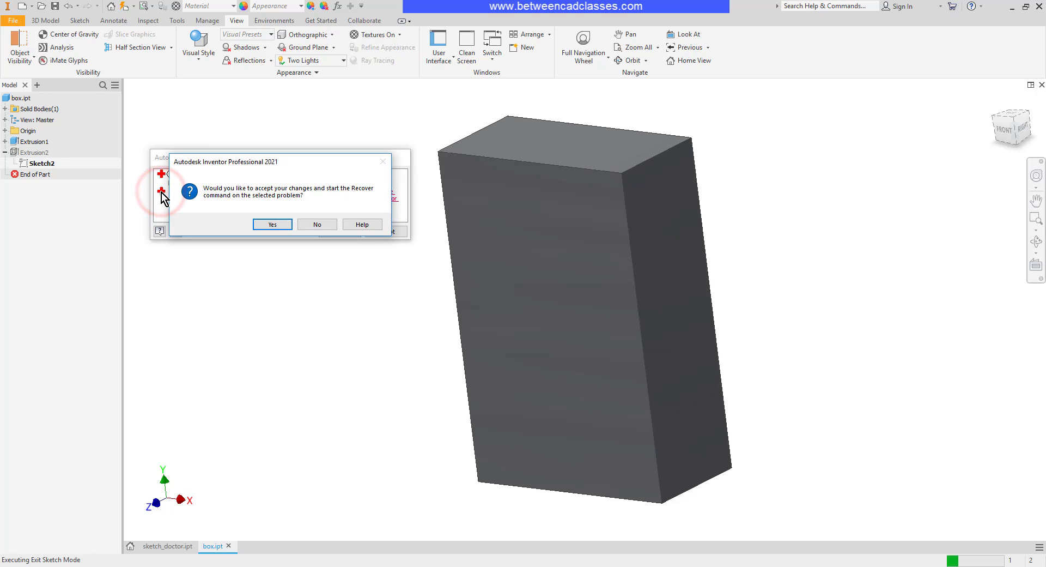
left_click(271, 224)
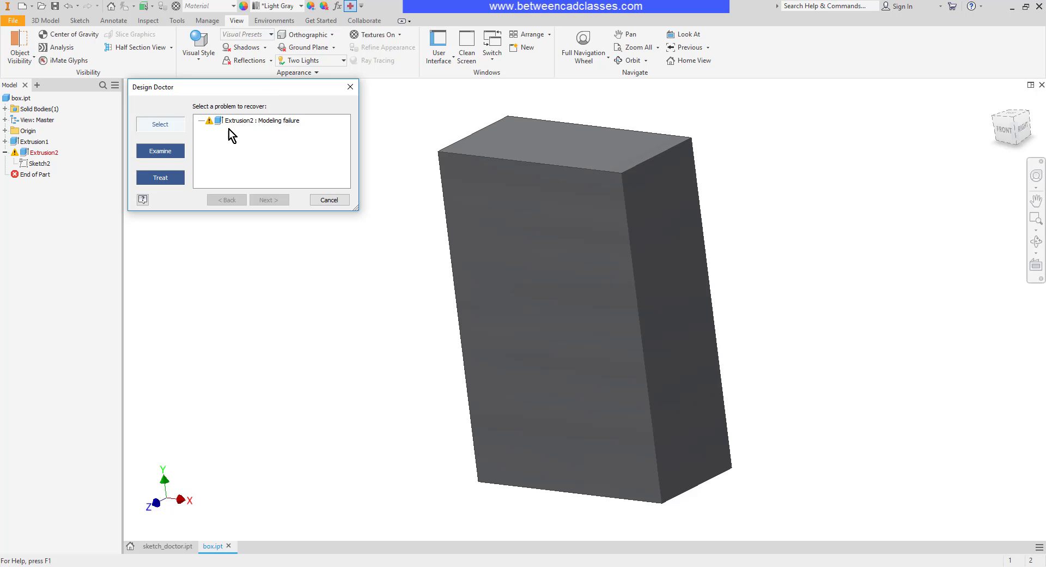
Recover the Extrusion2 failure in Design Doctor using the Edit Extruded Feature treatment
left_click(254, 120)
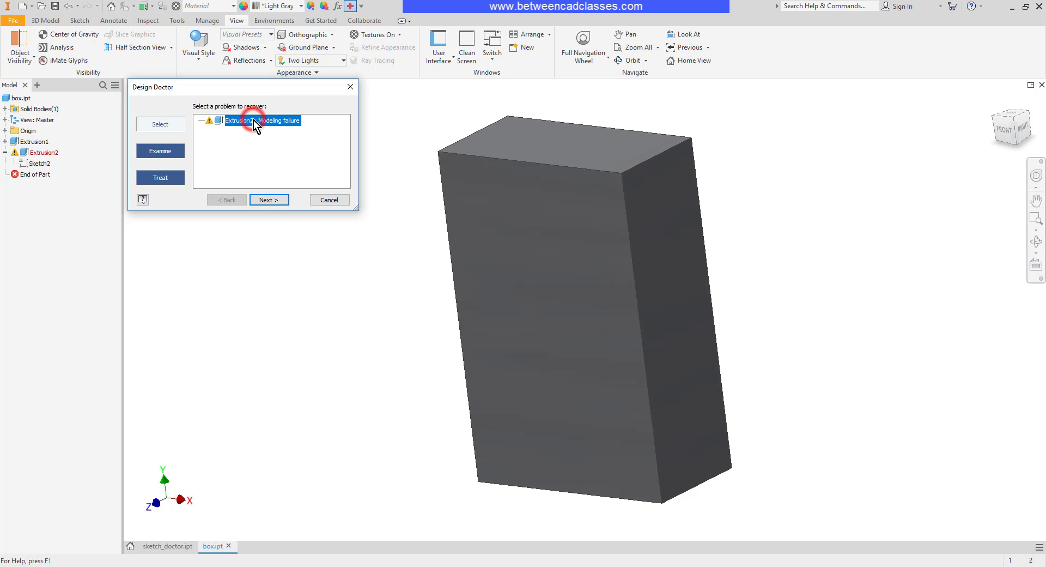
left_click(268, 200)
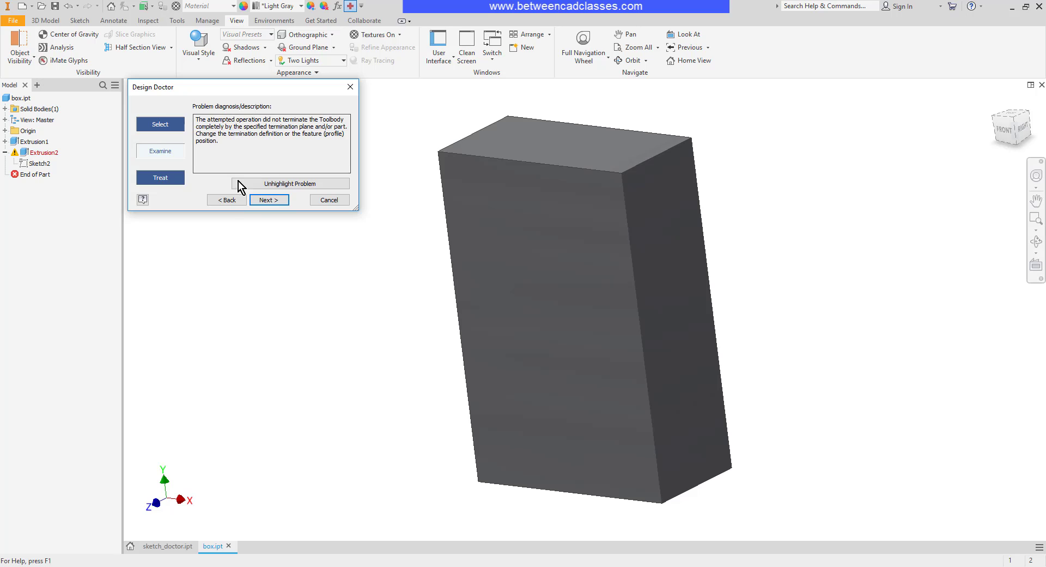
left_click(272, 200)
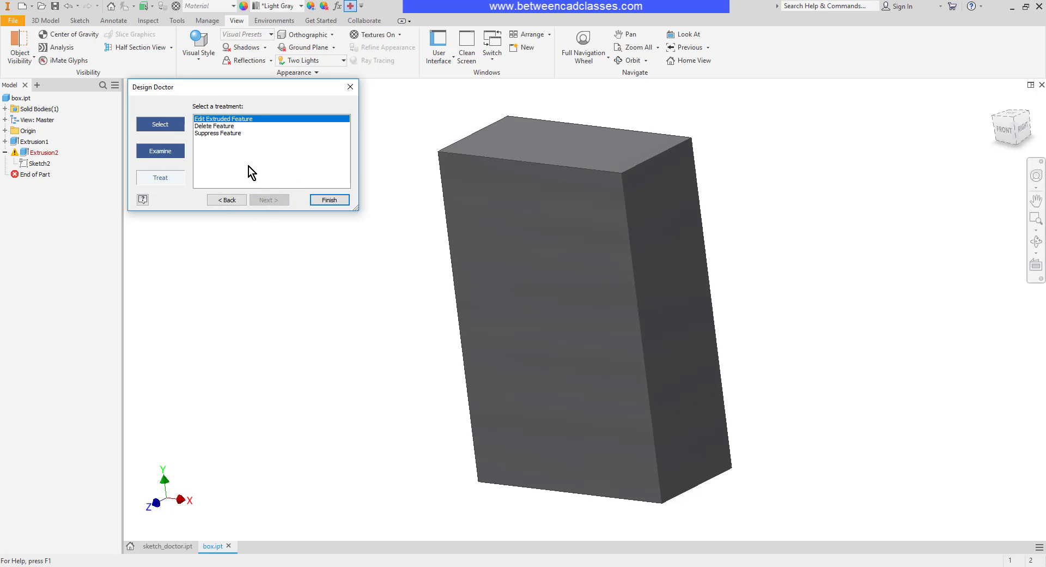
left_click(216, 119)
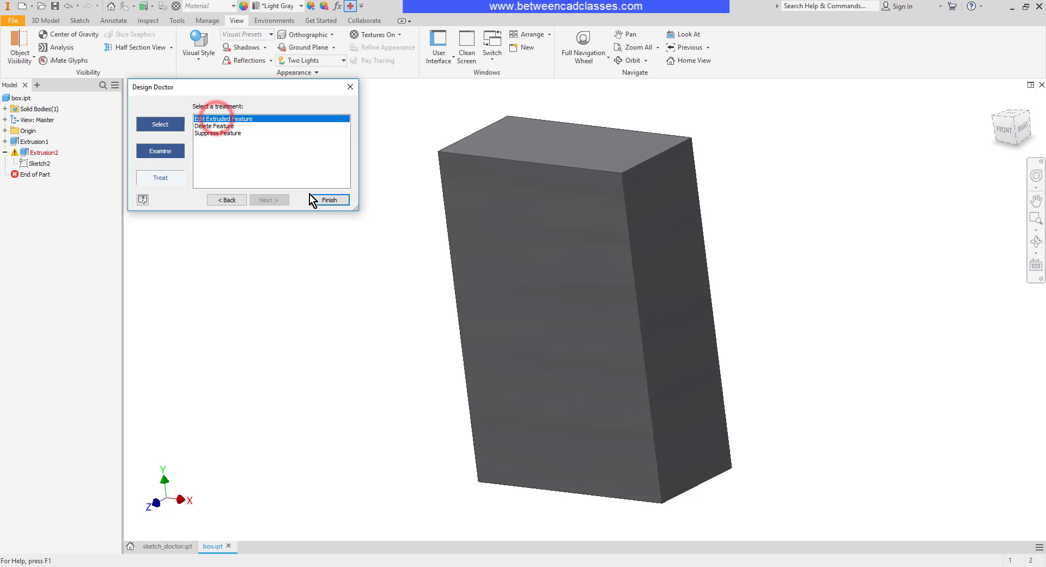
left_click(330, 200)
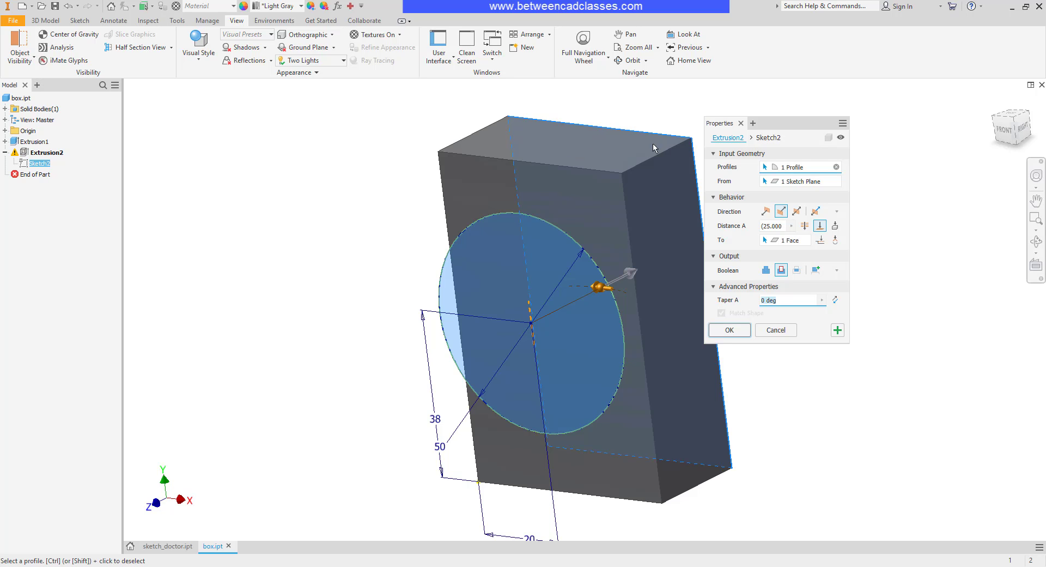
Extend Extrusion2's 50 circle cut to the end face, apply it, and orbit to inspect the hole
left_click(821, 242)
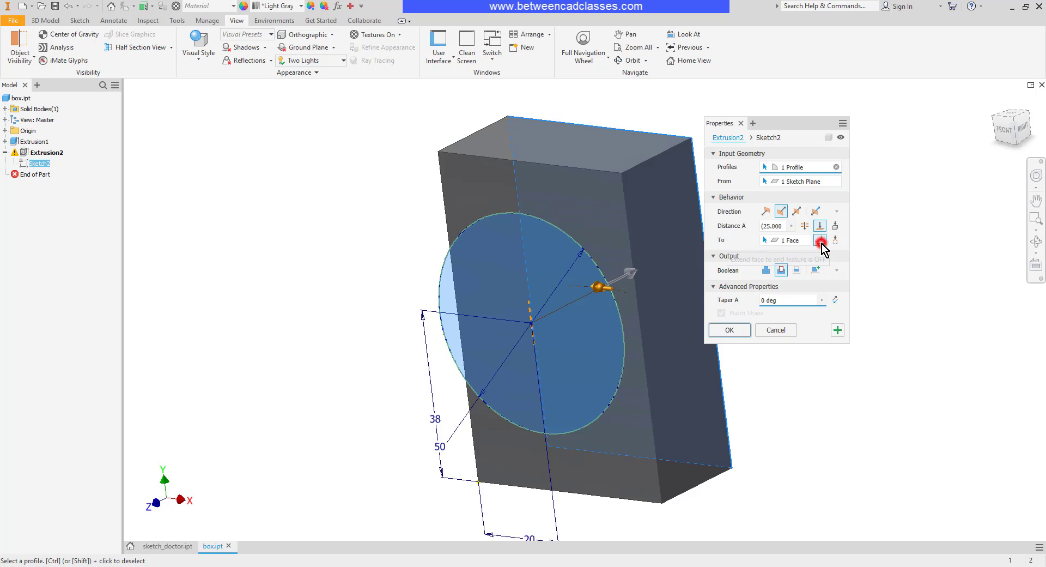
left_click(740, 329)
left_click(812, 329)
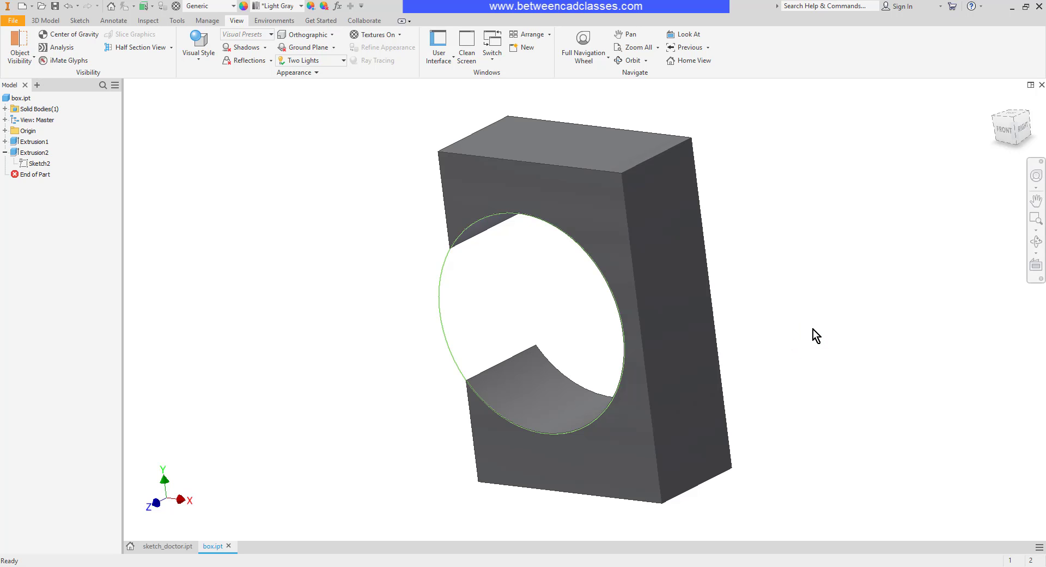
middle_click_drag(813, 330, 828, 329, "shift")
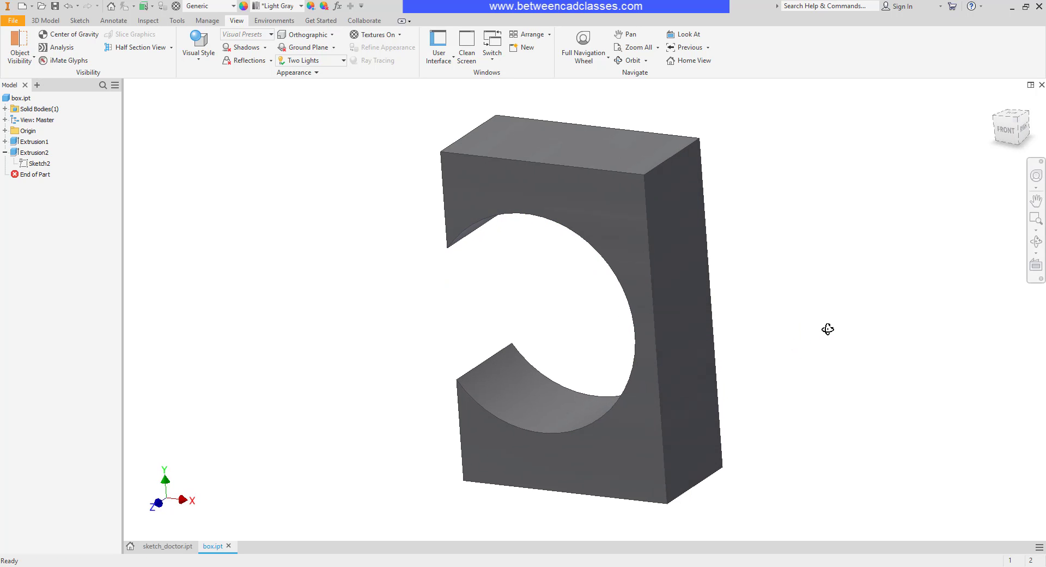